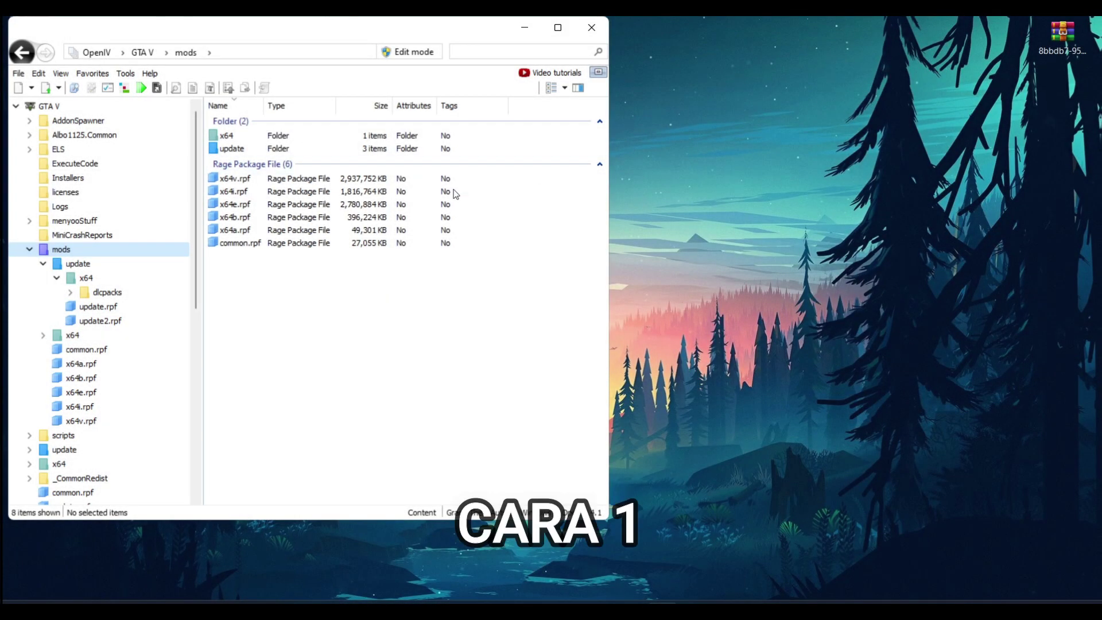
Enable edit mode for the GTA V mods folder and open the 8bbdb7-95m5.zip archive beside it.
click(413, 55)
click(594, 365)
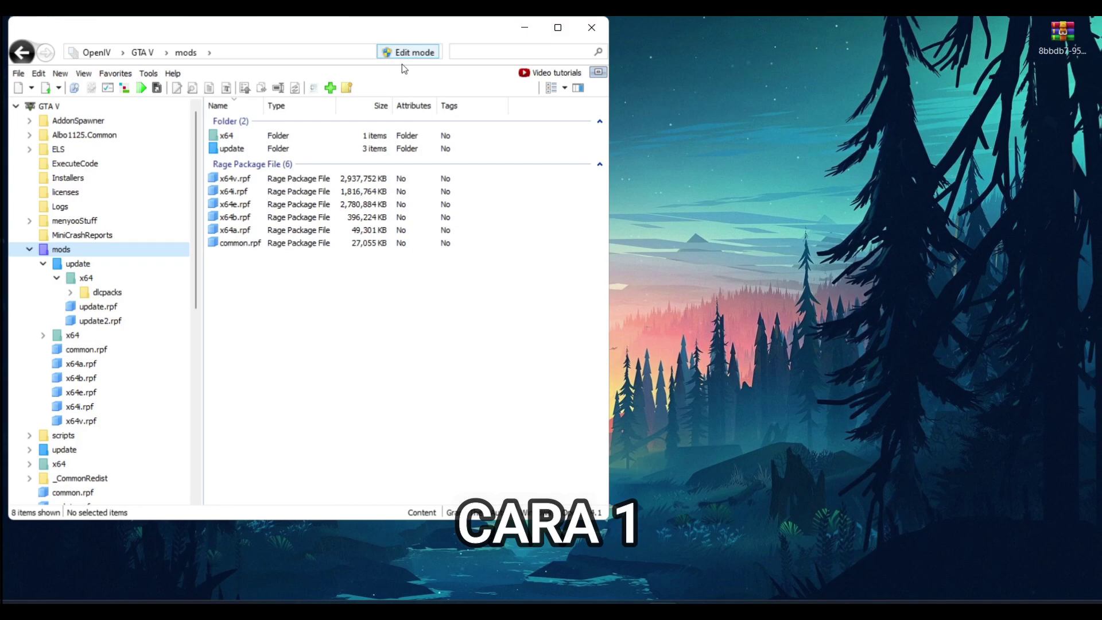
double_click(1063, 36)
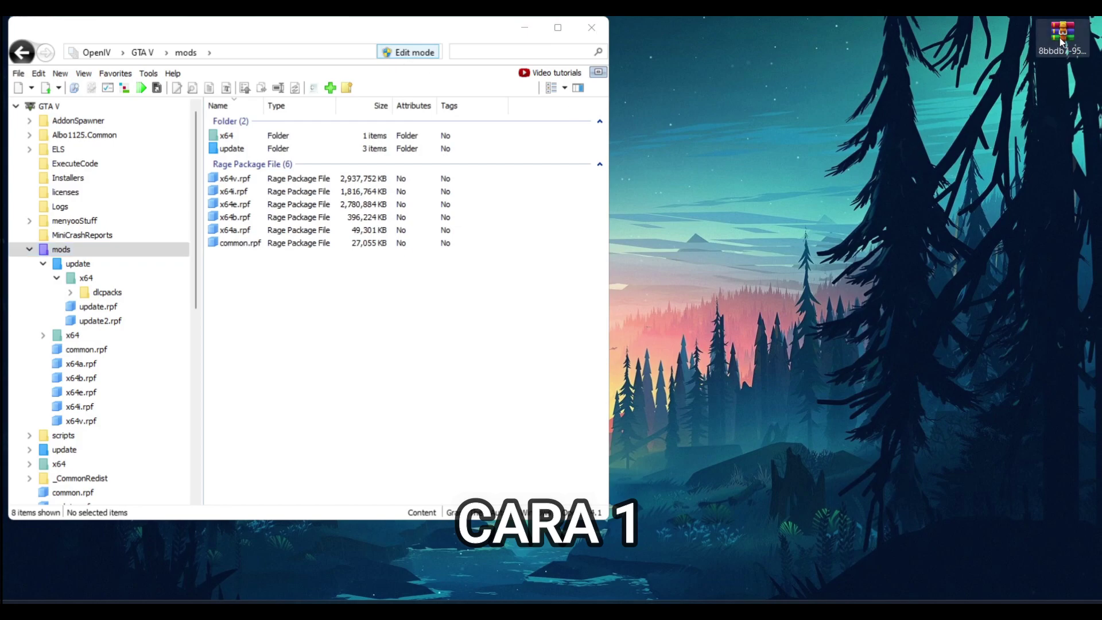
click(820, 79)
drag(918, 212, 950, 93)
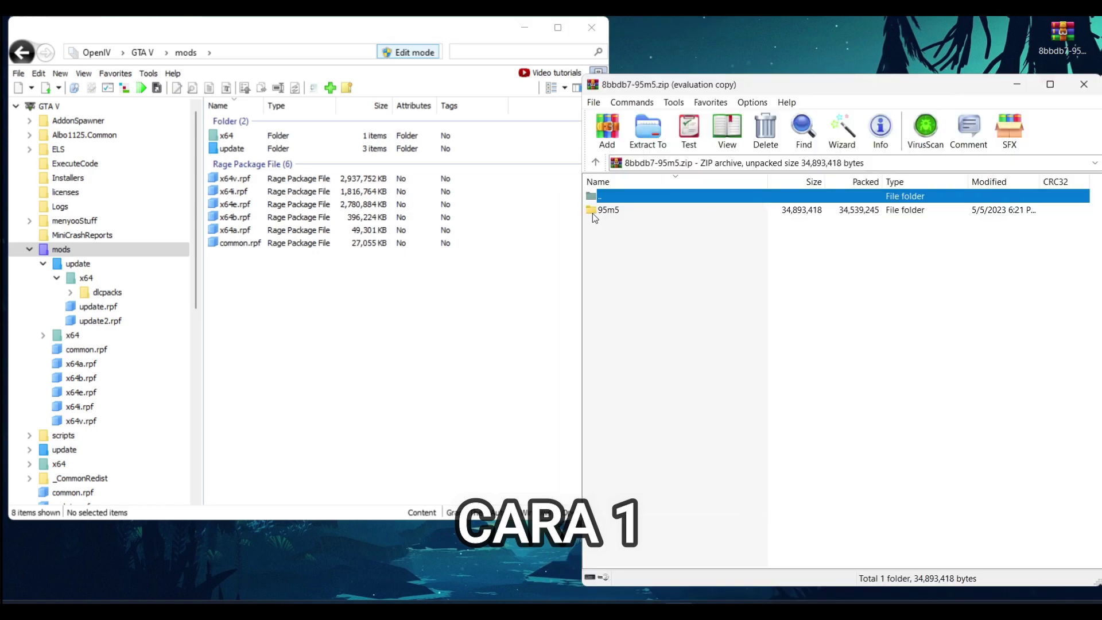
drag(593, 214, 697, 218)
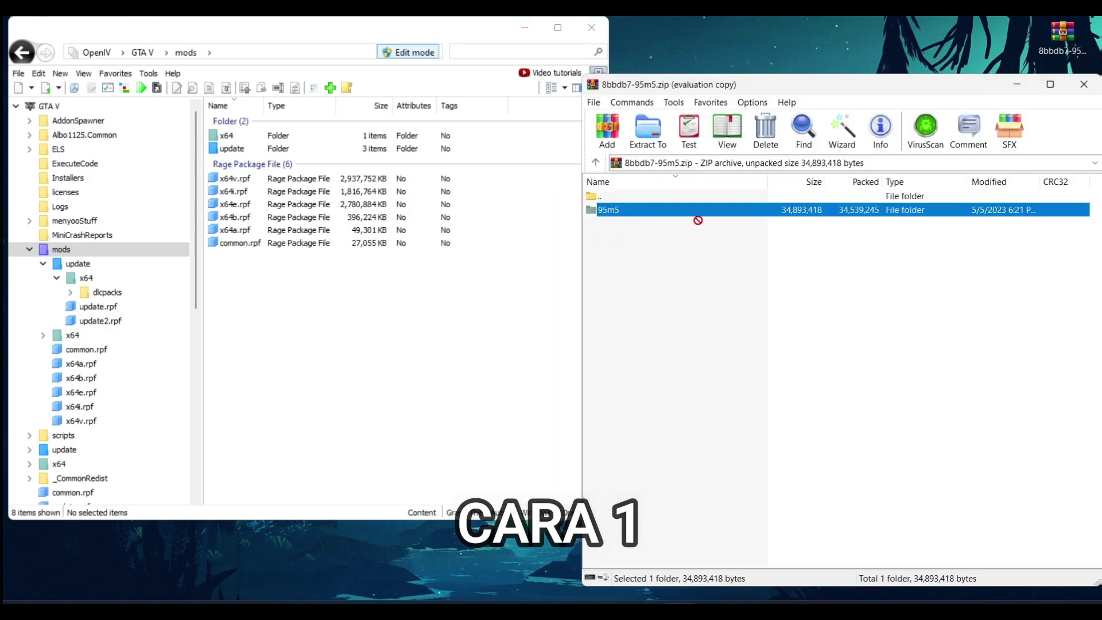
click(718, 340)
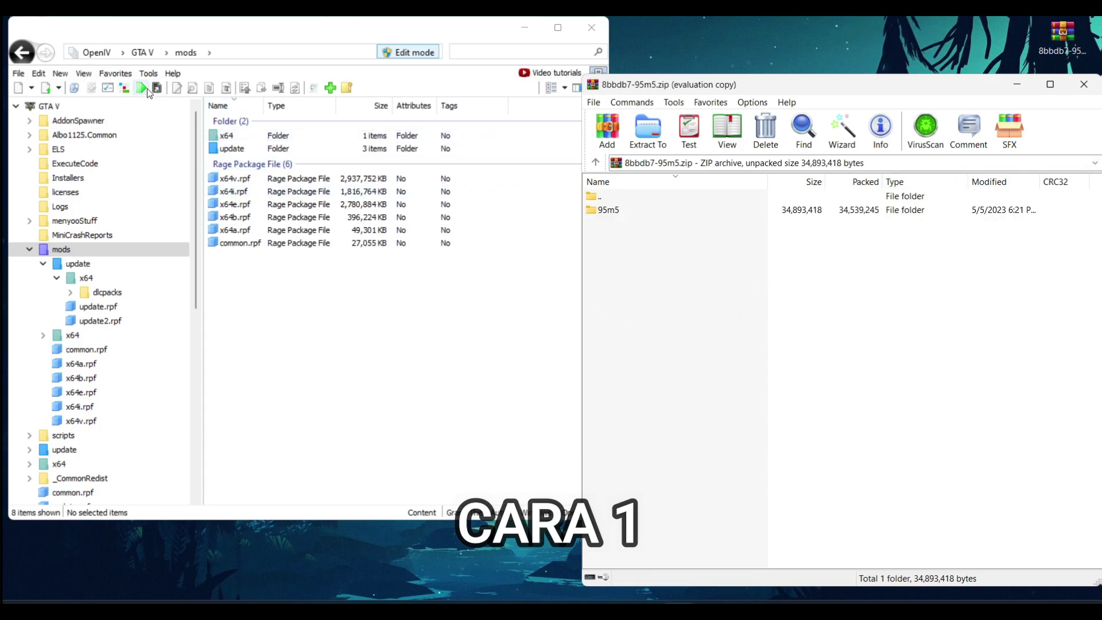
Open the ASI Manager and uninstall ASI Loader, OpenIV.ASI and openCamera.
click(148, 74)
click(188, 161)
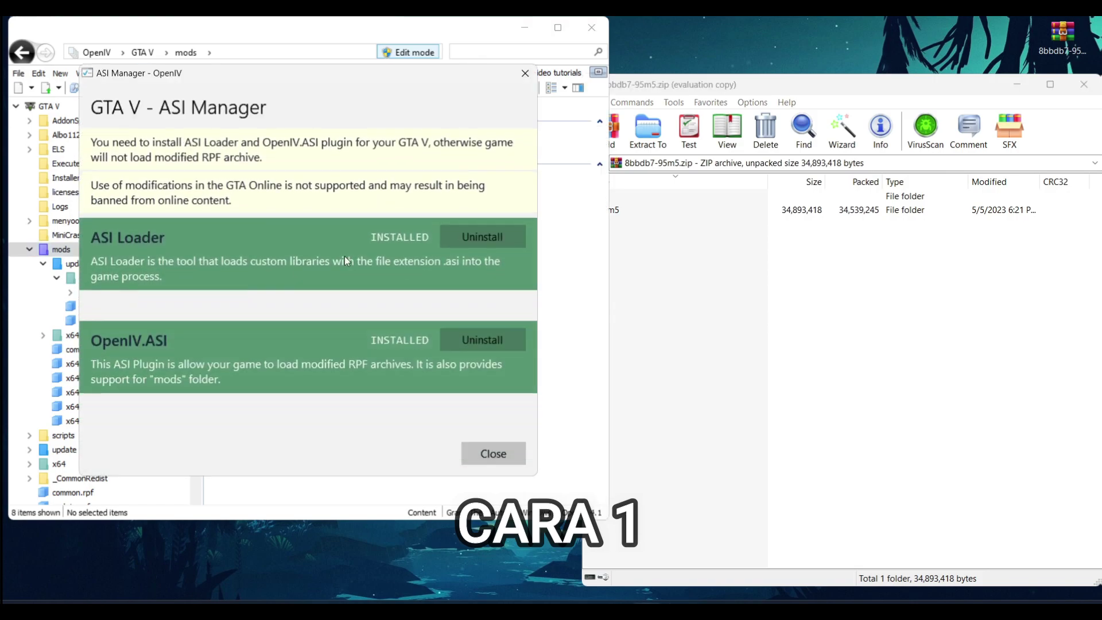
click(481, 234)
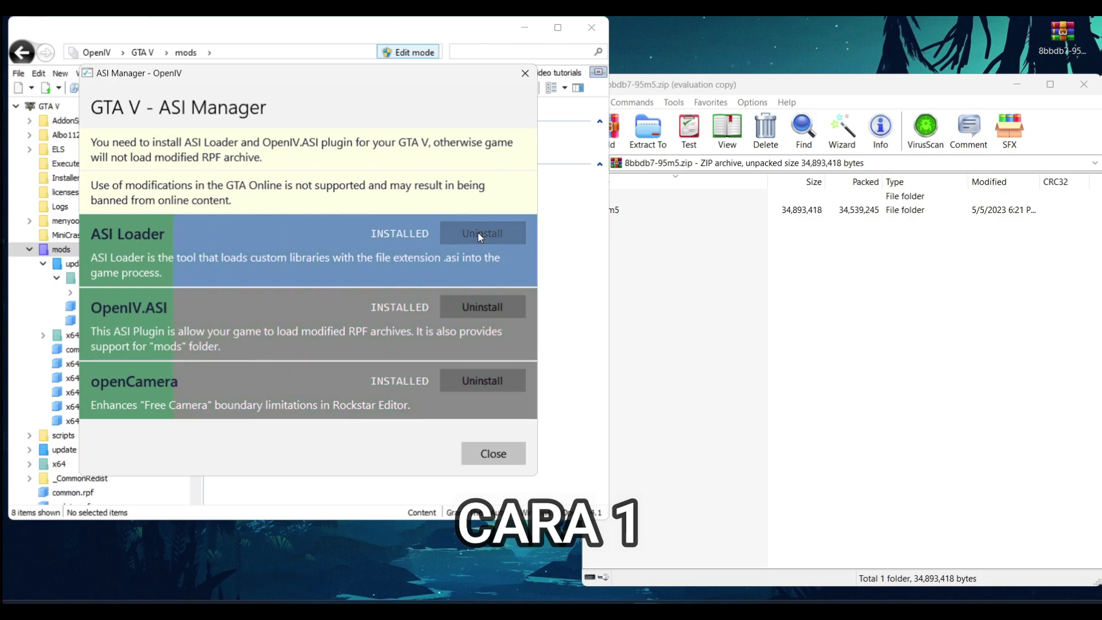
click(482, 303)
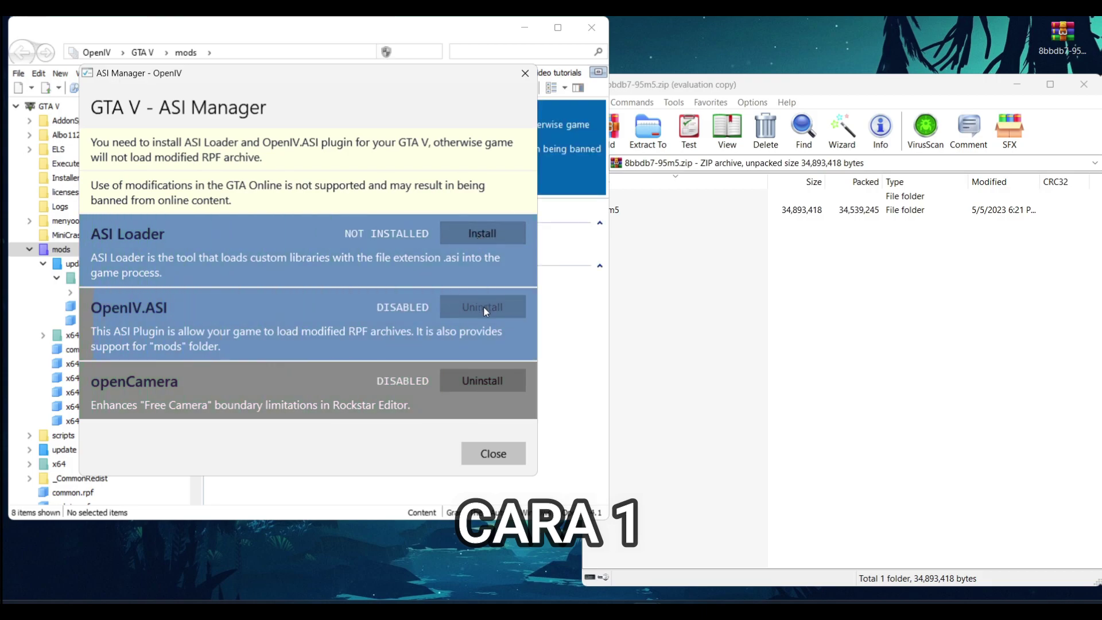
click(491, 385)
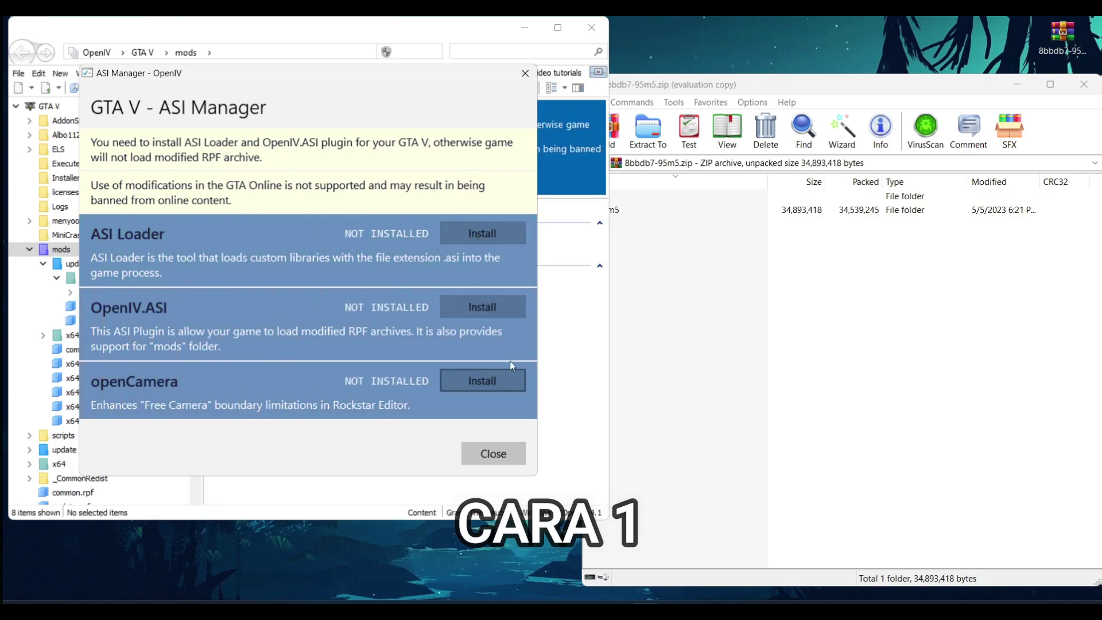
Reinstall ASI Loader, OpenIV.ASI and openCamera, and close the ASI Manager.
click(482, 241)
click(489, 309)
click(492, 389)
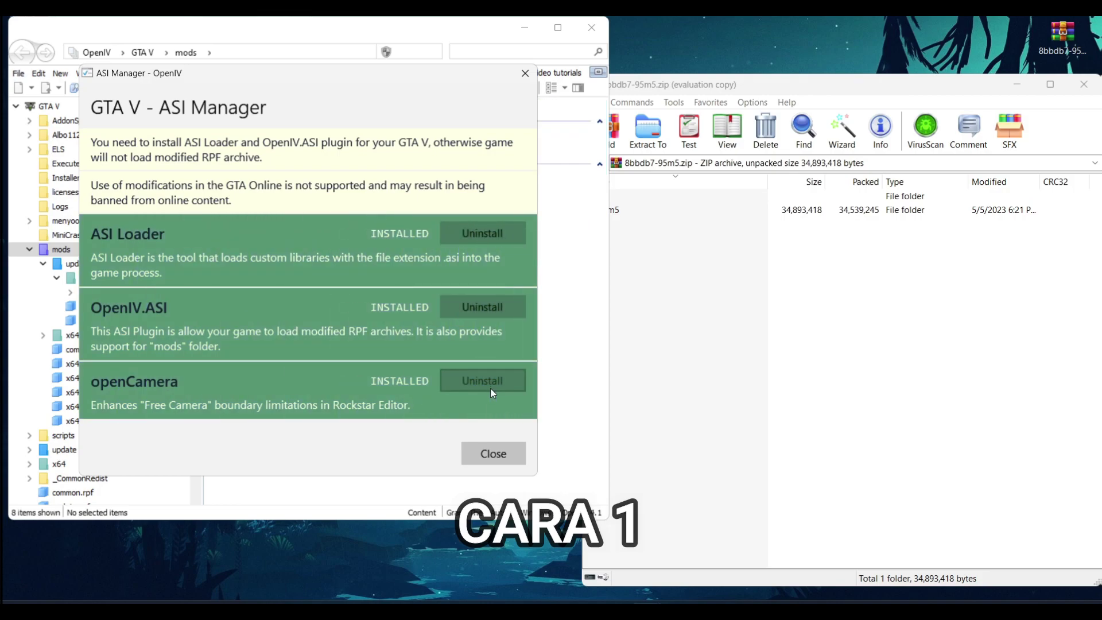
click(491, 454)
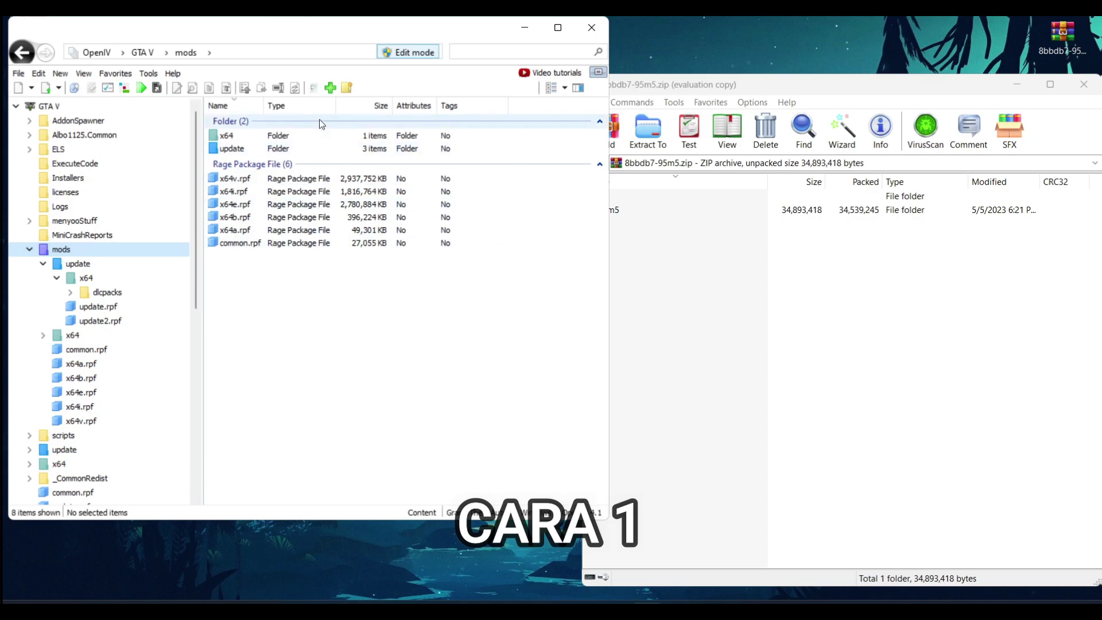
Try to copy the 95m5 folder straight from the zip archive into the mods folder.
click(693, 281)
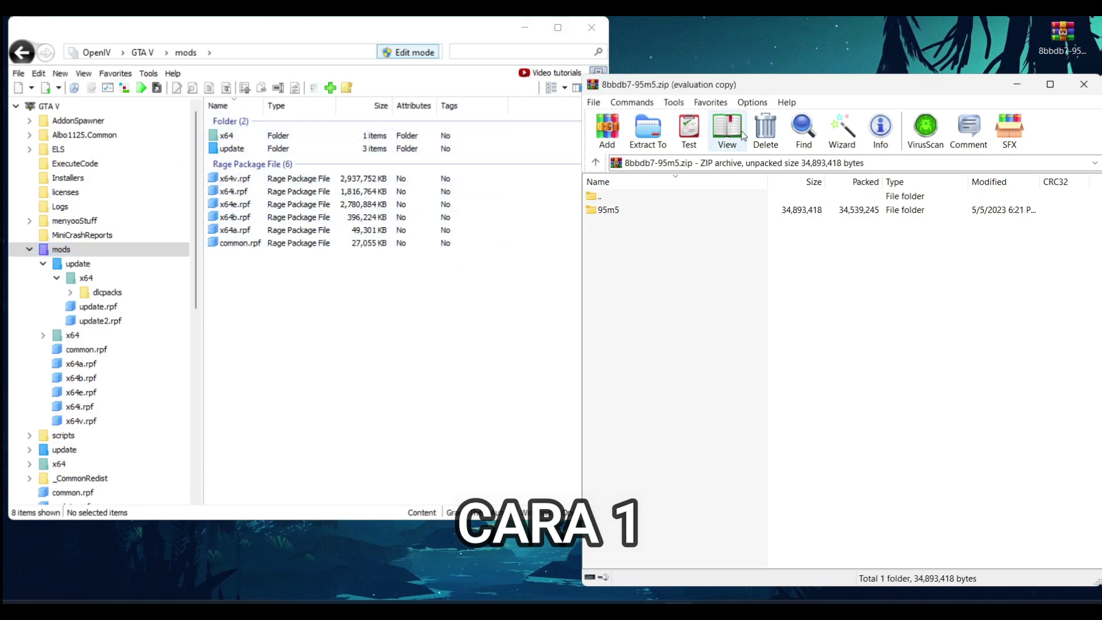
drag(814, 87, 884, 81)
drag(662, 207, 439, 306)
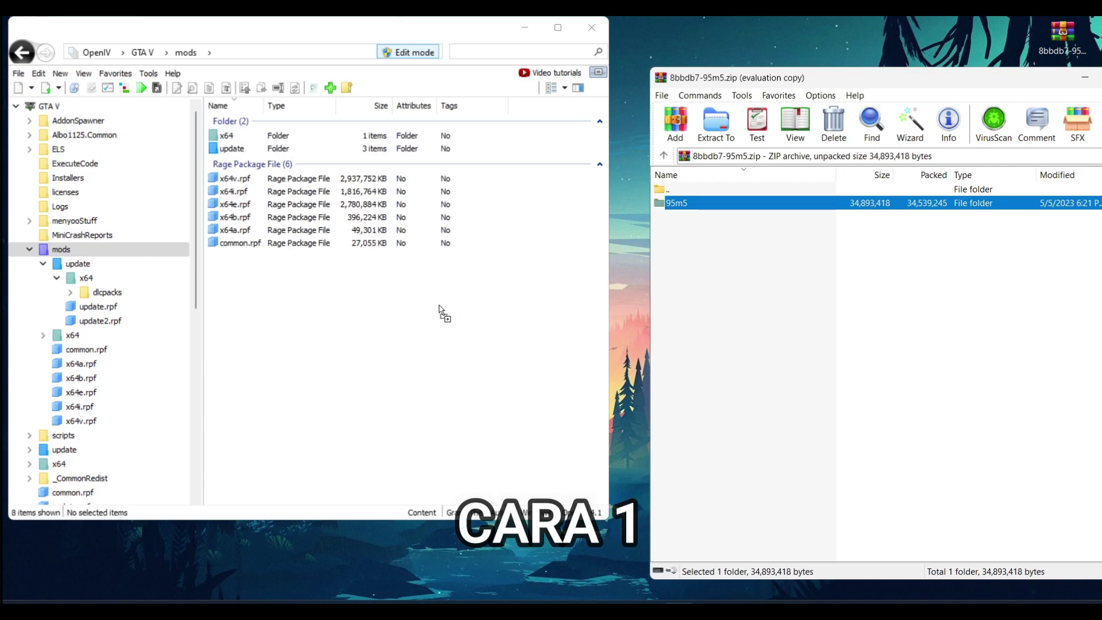
drag(440, 306, 708, 270)
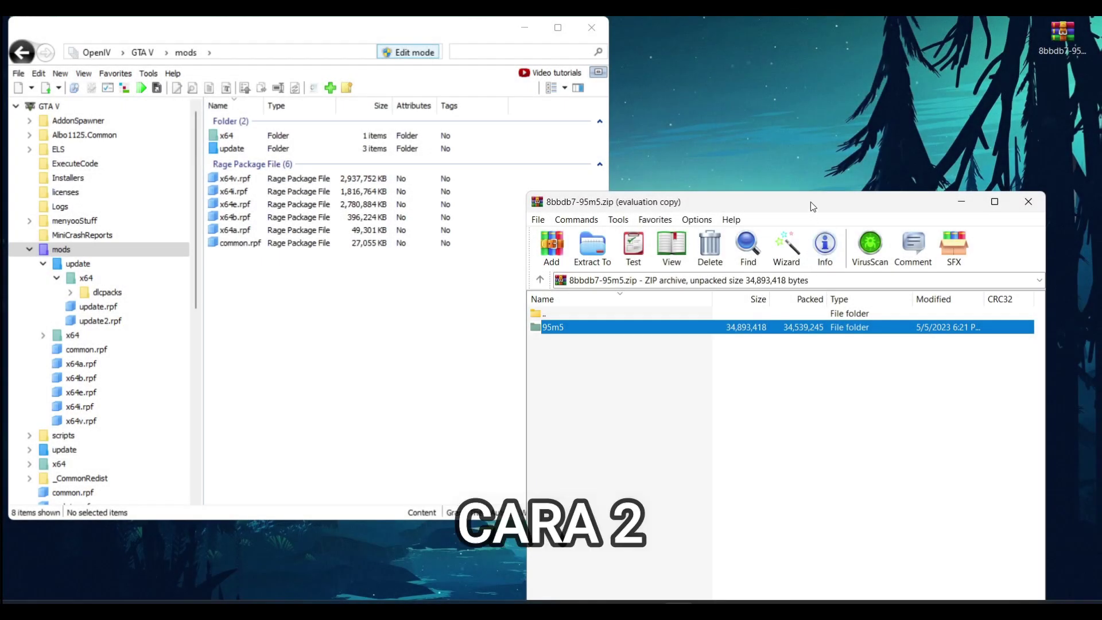
Extract the 95m5 folder from the archive onto the desktop and close the archive.
drag(810, 202, 856, 249)
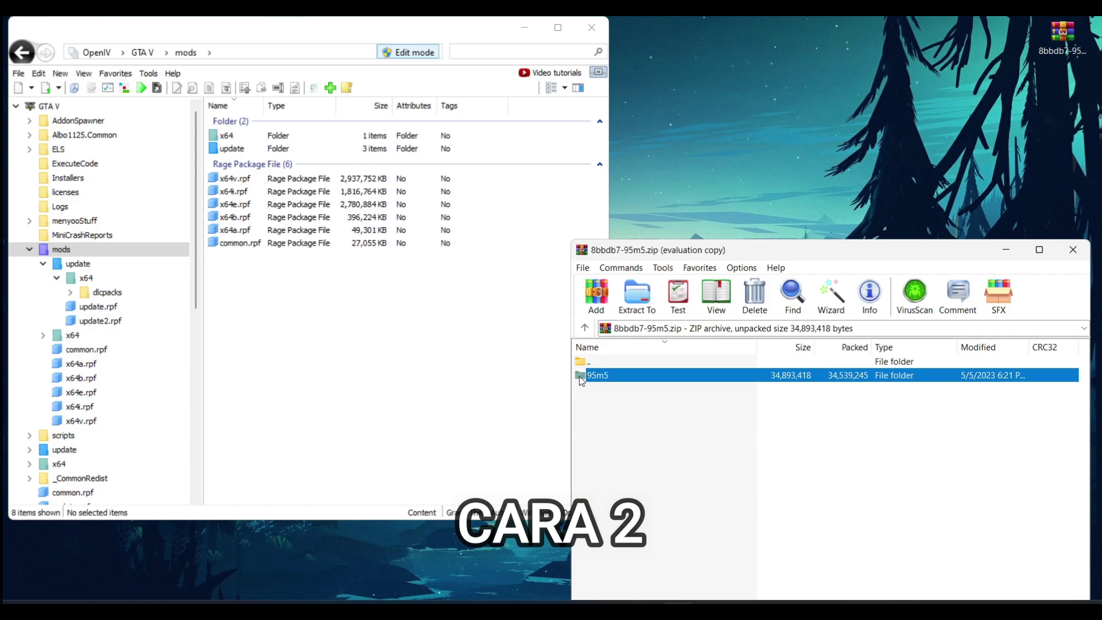
drag(580, 377, 799, 113)
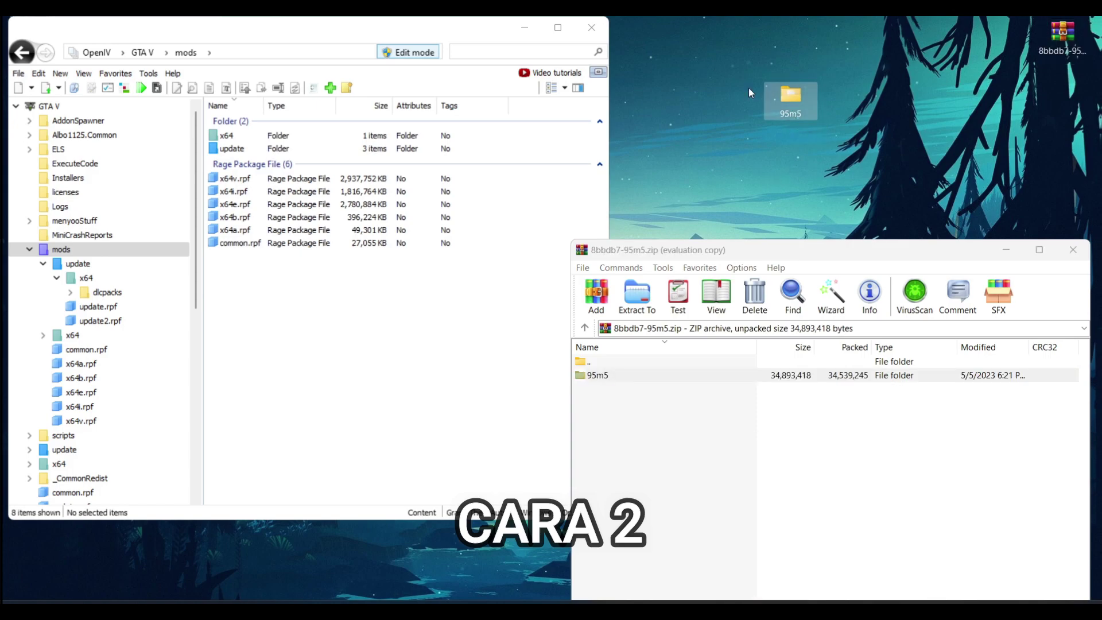
drag(785, 252, 731, 248)
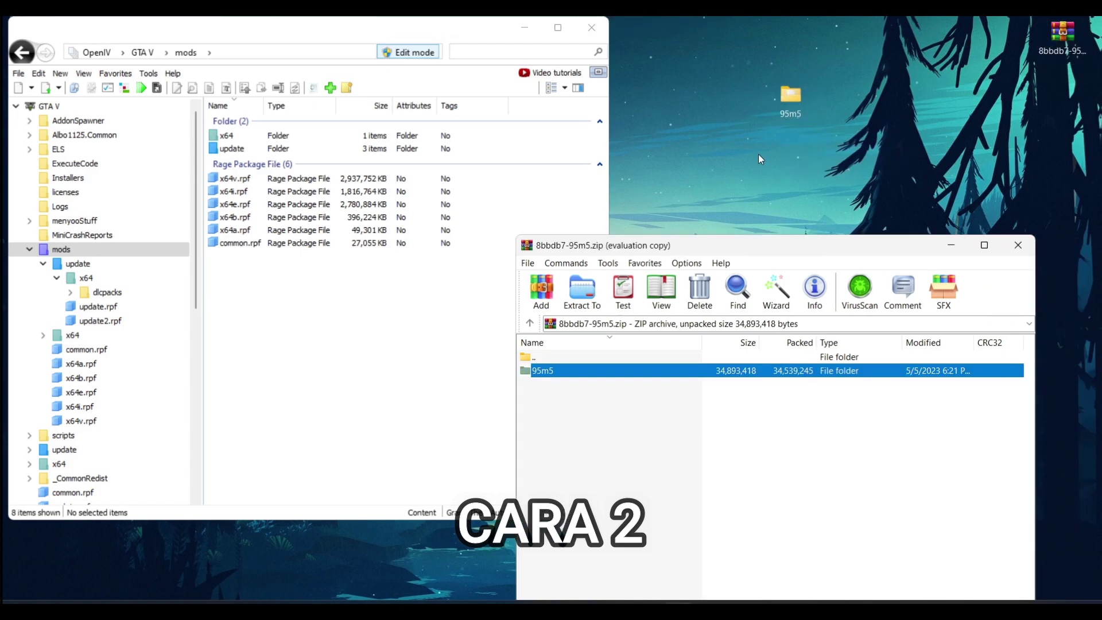
click(1021, 253)
Try to copy the extracted 95m5 folder from the desktop into the mods folder.
drag(784, 101, 839, 101)
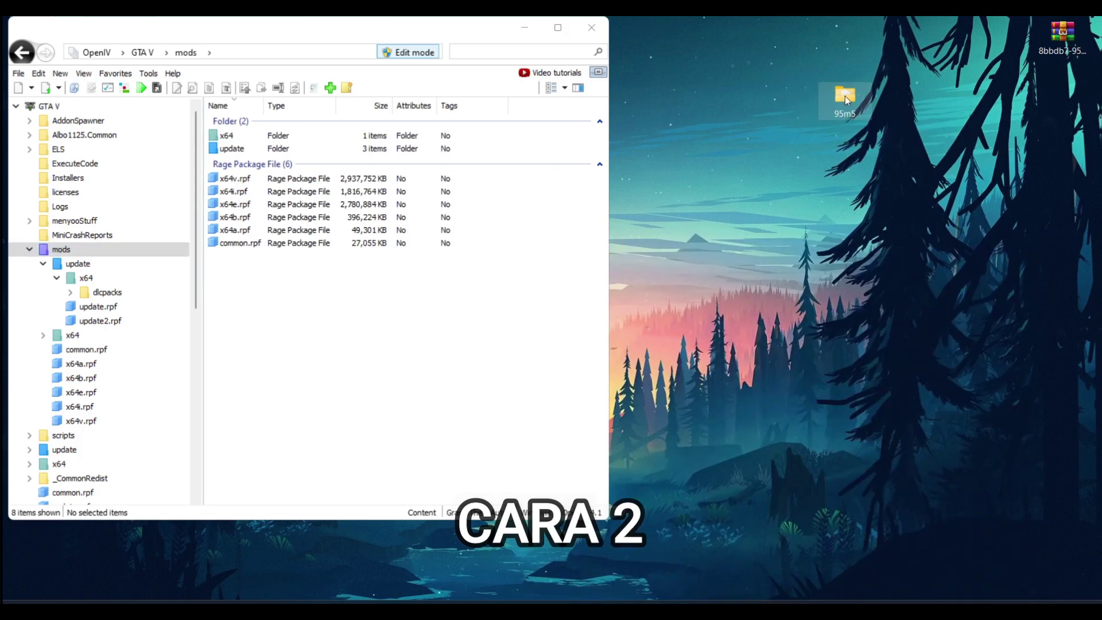
drag(845, 96, 529, 230)
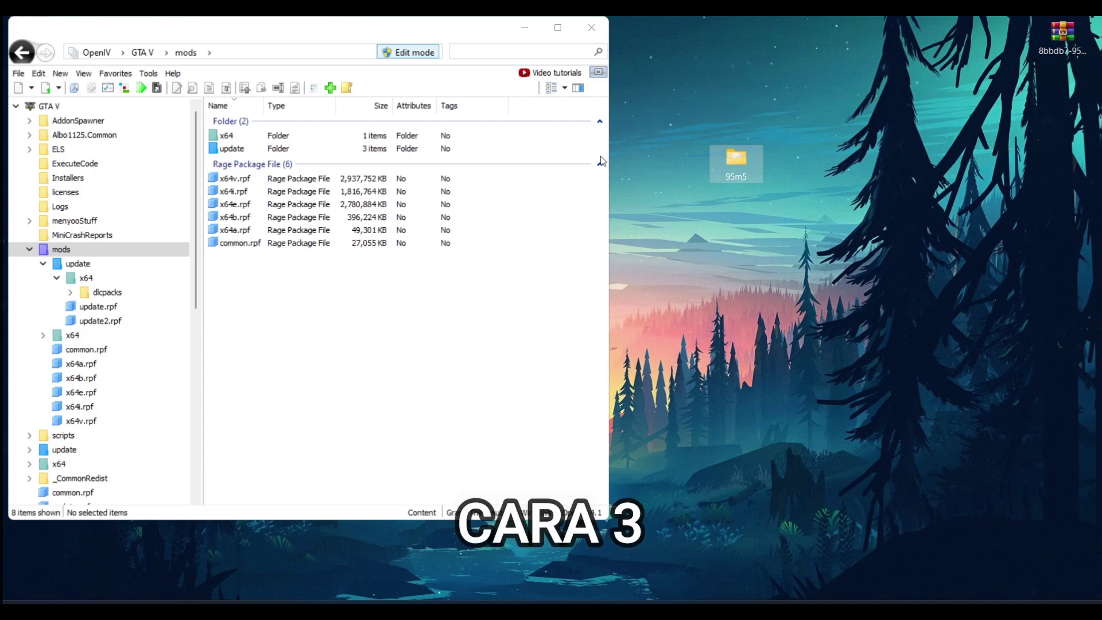
Open the mods/update/x64/dlcpacks folder in the OpenIV file list.
click(62, 250)
double_click(230, 148)
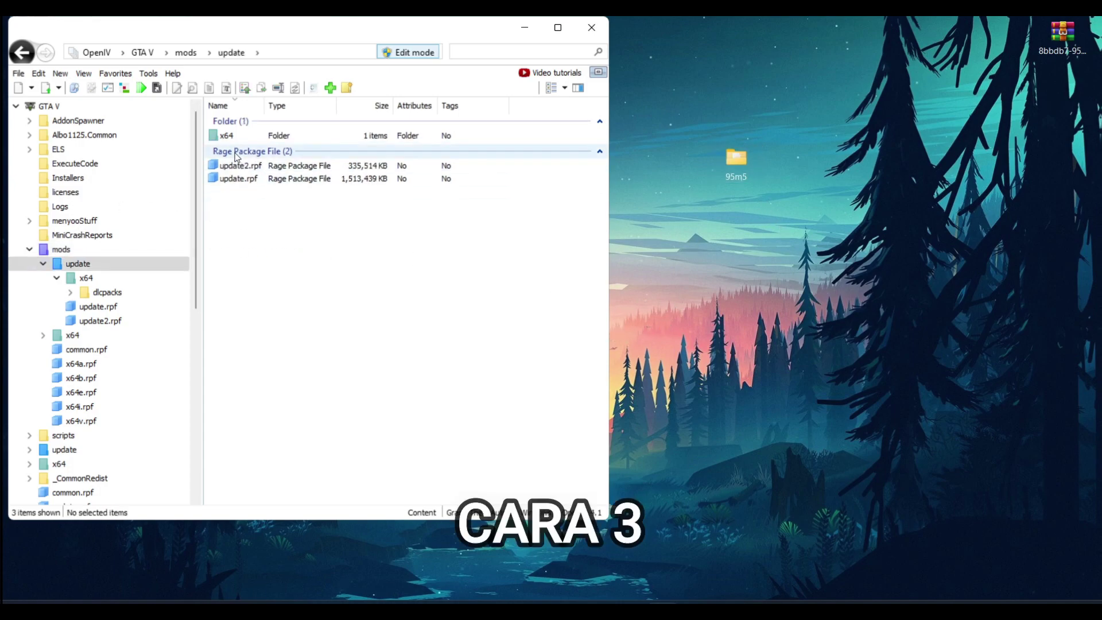
double_click(230, 136)
double_click(235, 137)
scroll(464, 347, down, 5)
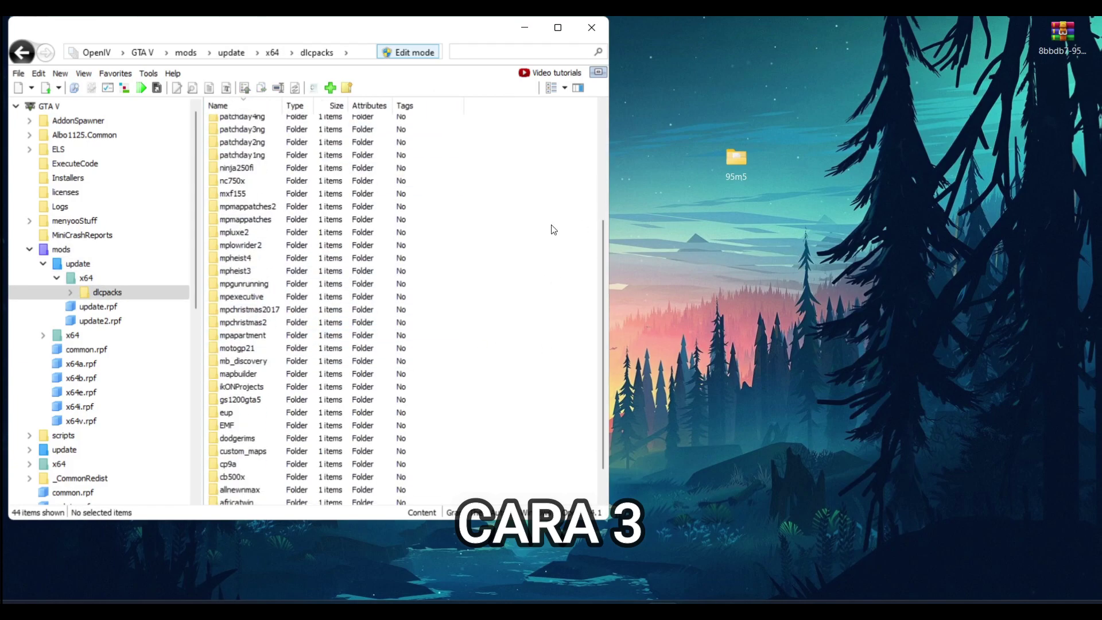
Try to add the 95m5 folder from the desktop to dlcpacks with the Add command, and cancel the file selection.
click(730, 161)
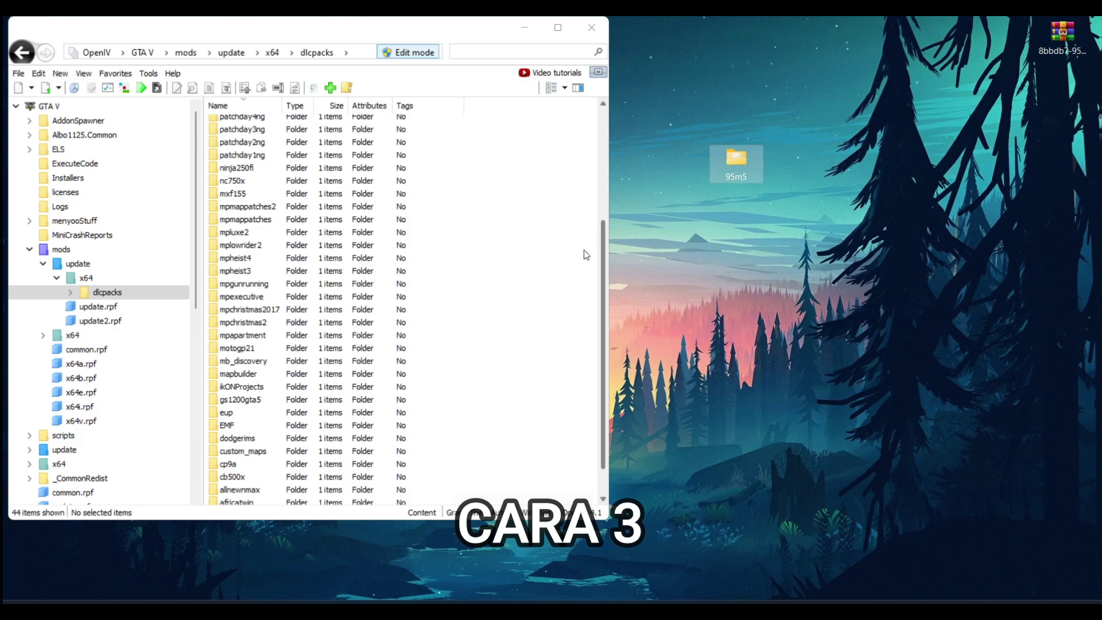
right_click(518, 258)
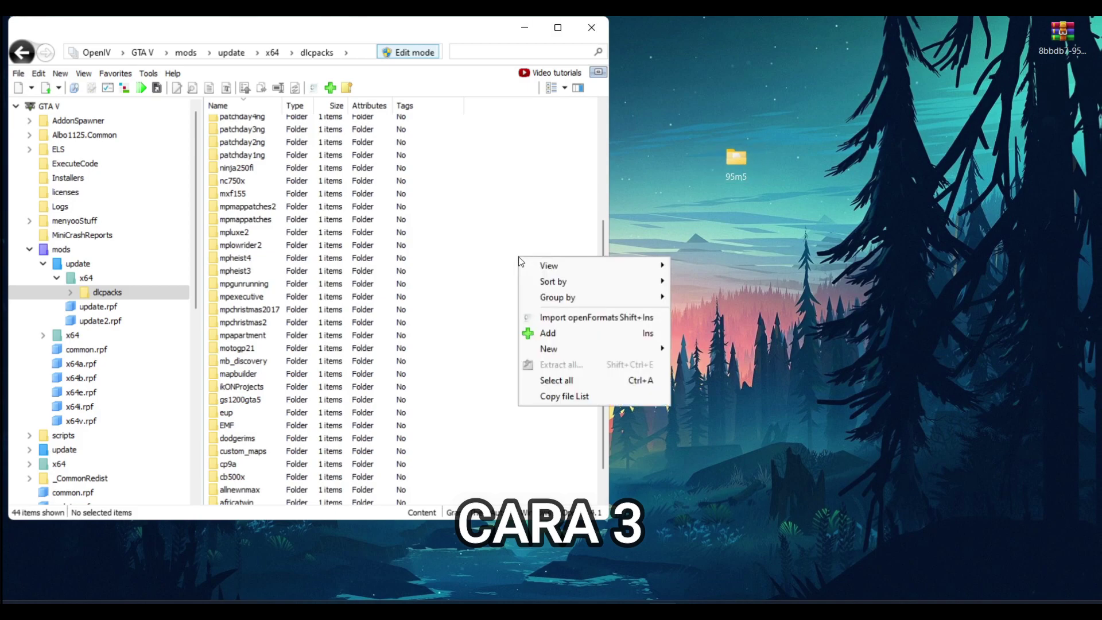
click(550, 334)
scroll(87, 260, up, 2)
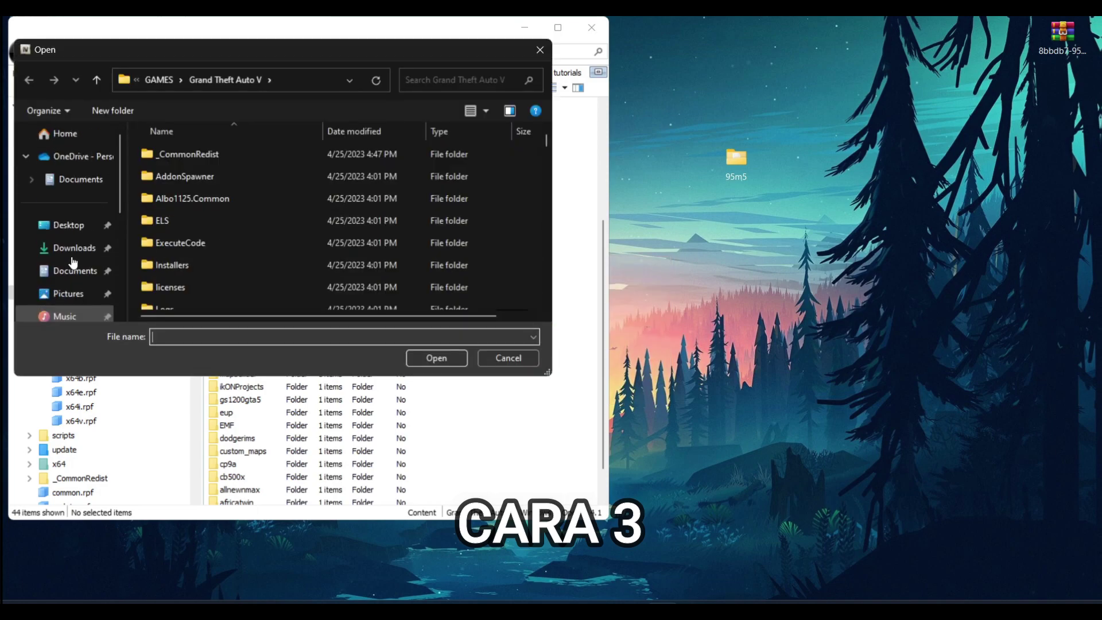
click(68, 225)
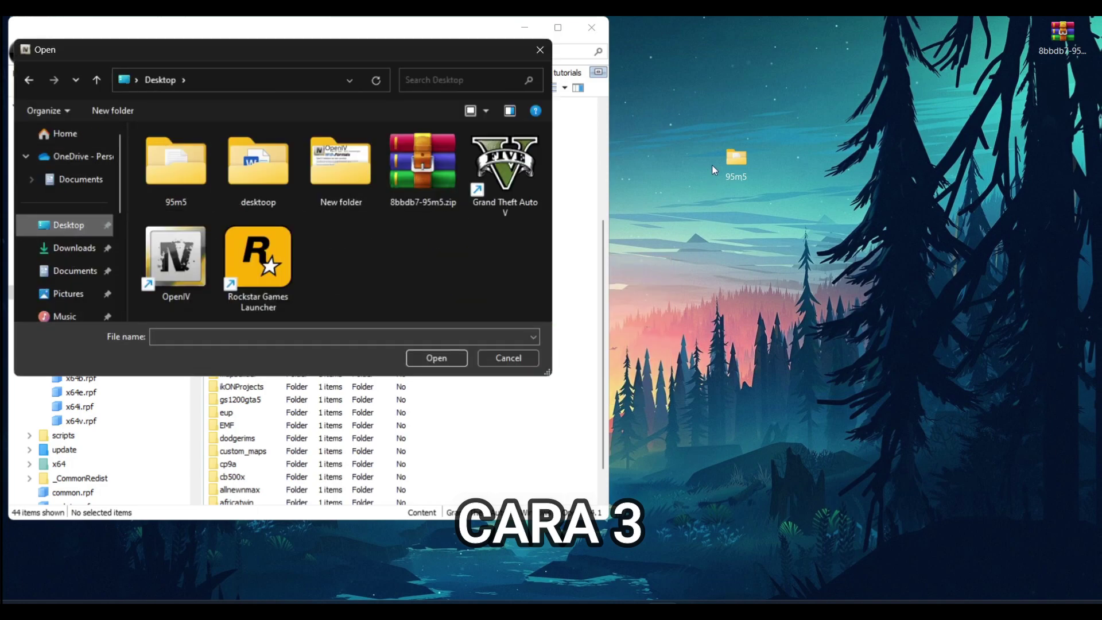
click(741, 161)
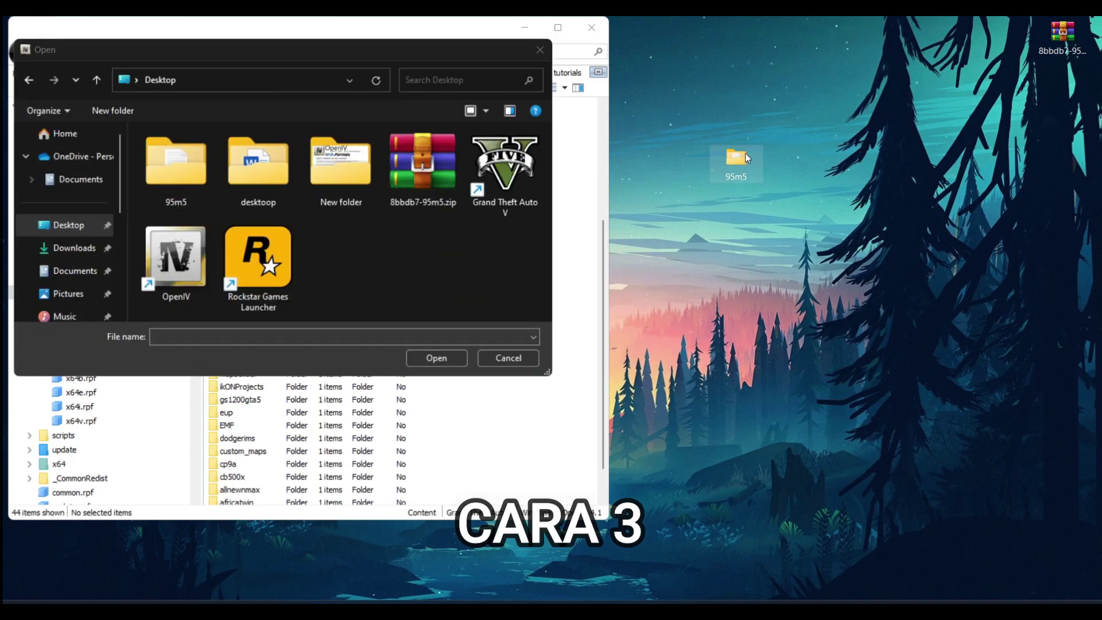
click(178, 170)
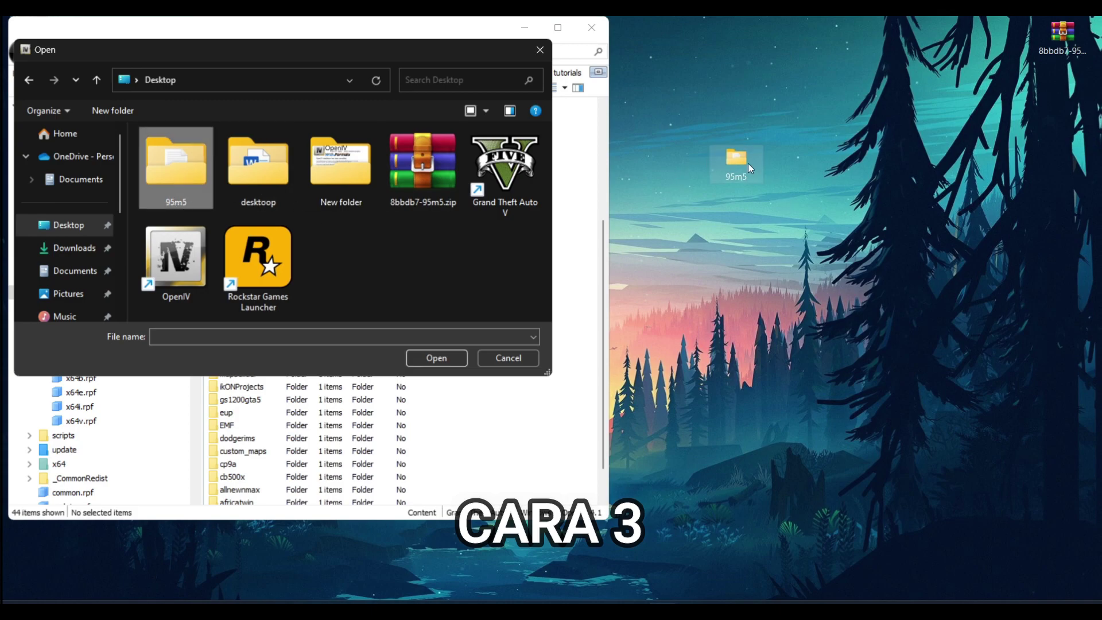
click(503, 361)
scroll(527, 319, up, 5)
scroll(521, 310, down, 4)
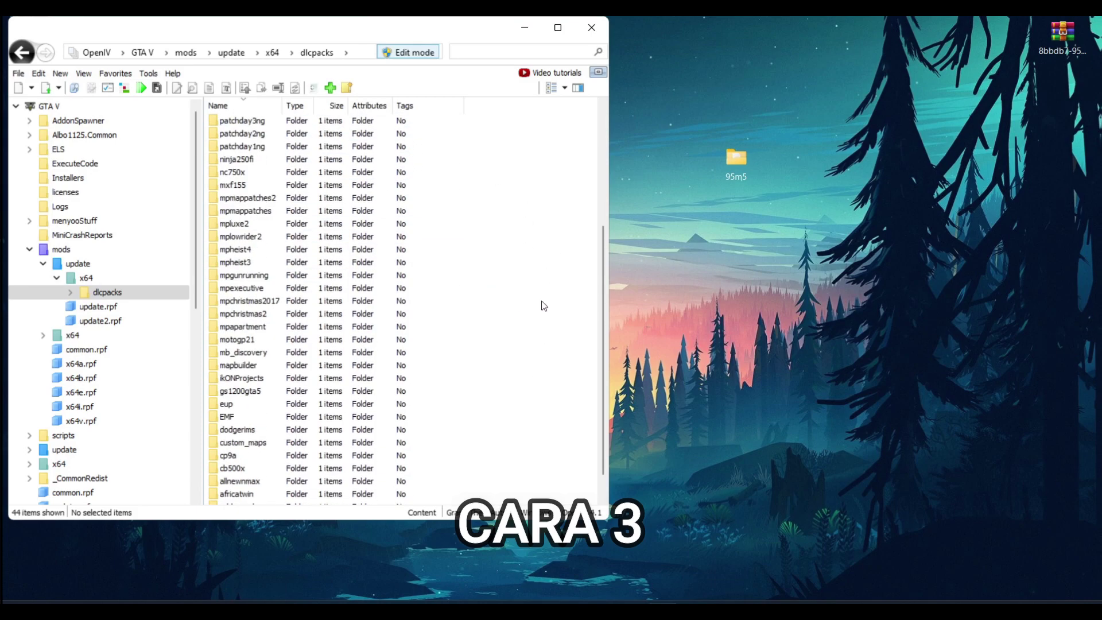
Place the 95m5 folder below the zip on the desktop and open Grand Theft Auto V\mods\update\x64\dlcpacks in File Explorer.
drag(736, 172, 1063, 106)
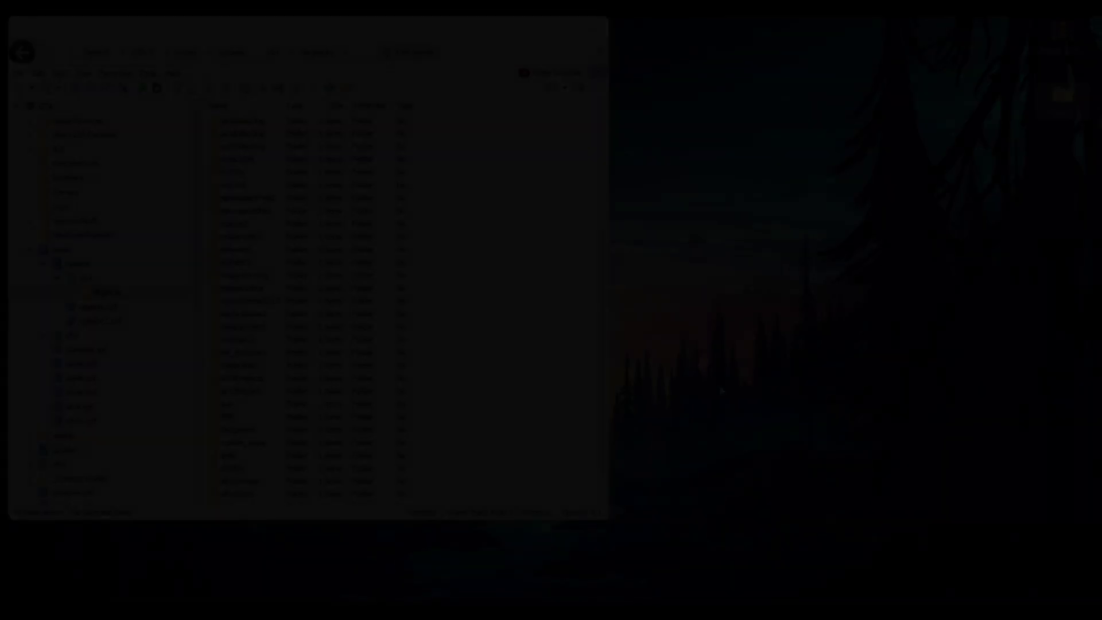
click(532, 609)
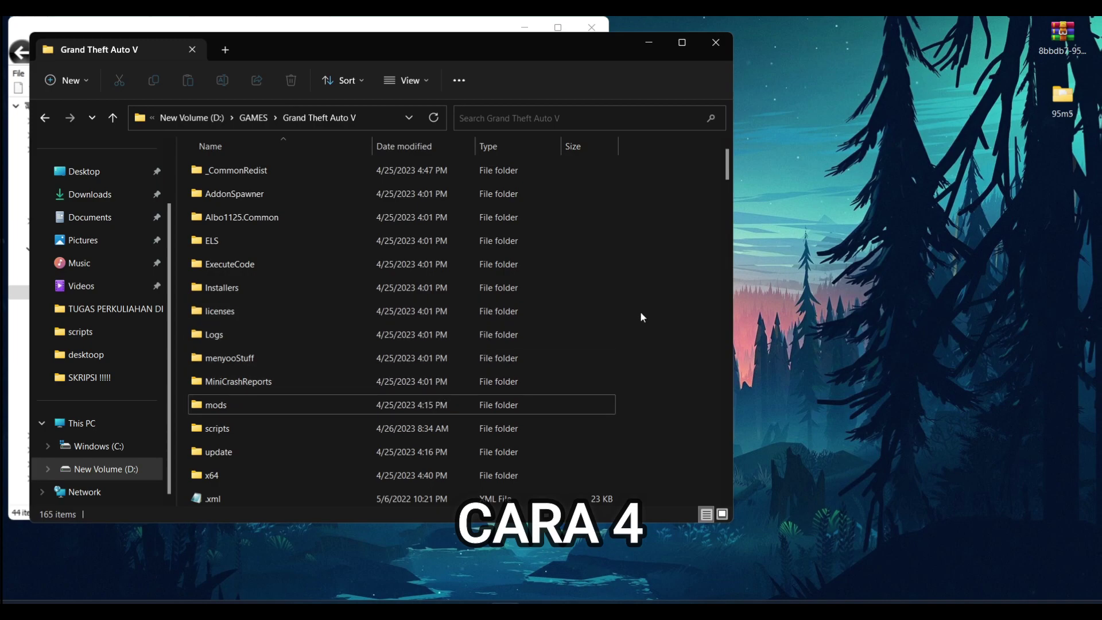
scroll(615, 323, down, 3)
scroll(597, 328, up, 3)
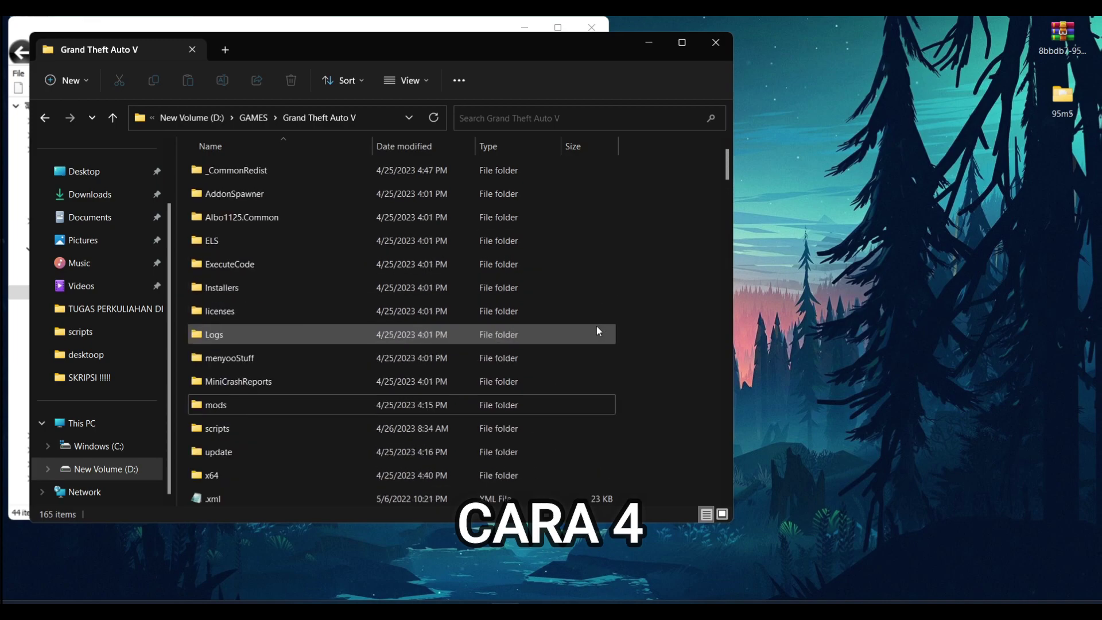
double_click(304, 403)
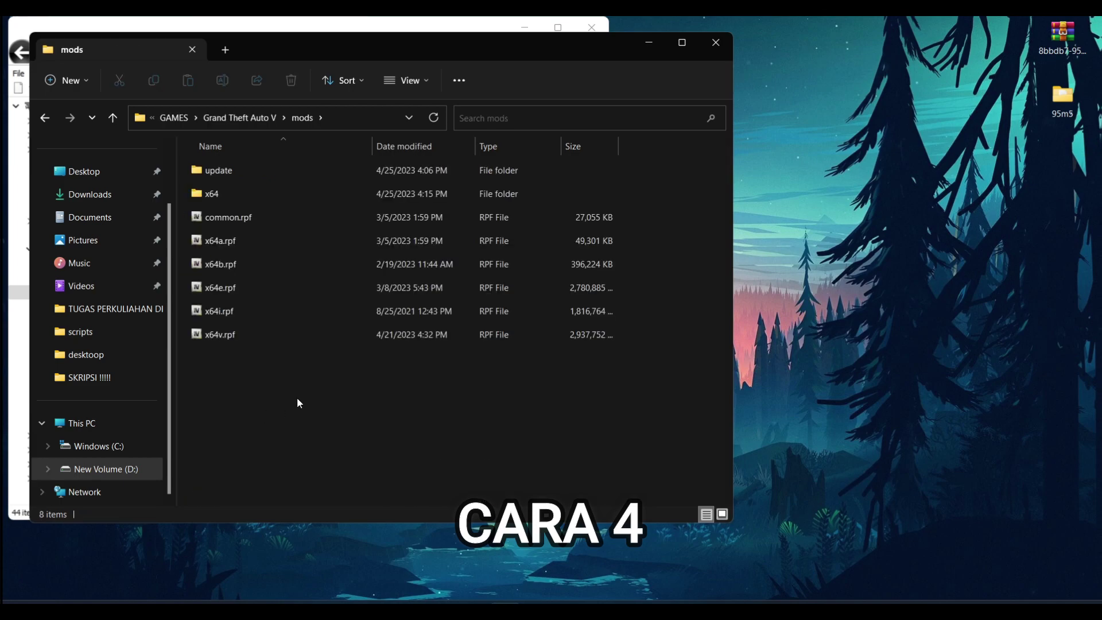
double_click(215, 174)
double_click(214, 174)
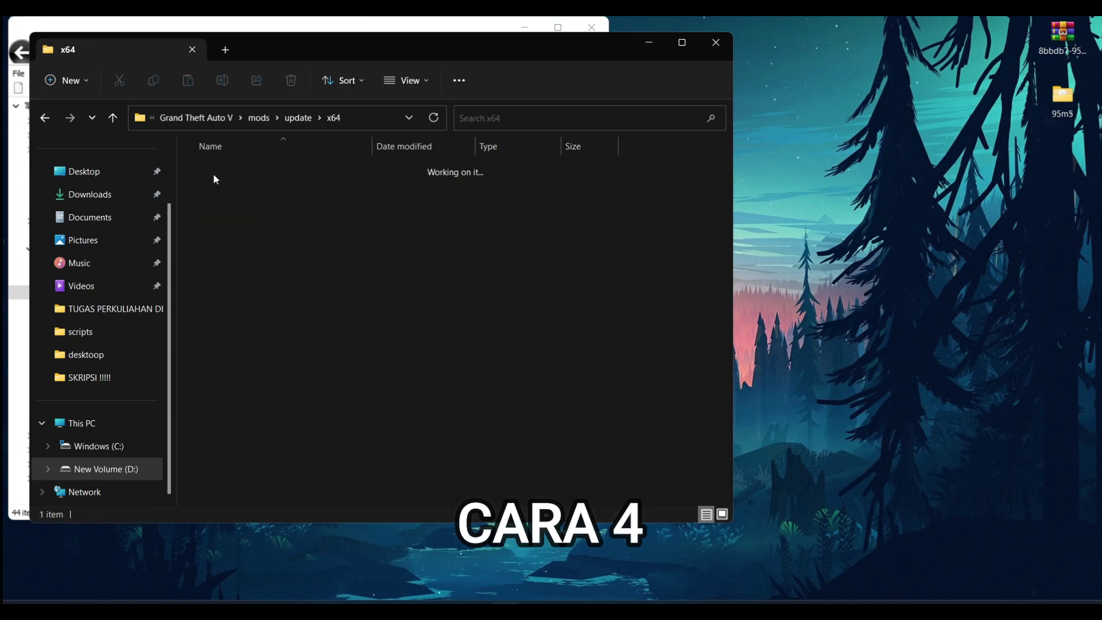
double_click(214, 174)
Check the folders in dlcpacks, move the 95m5 folder to a free spot on the desktop, and minimize File Explorer.
scroll(466, 374, down, 7)
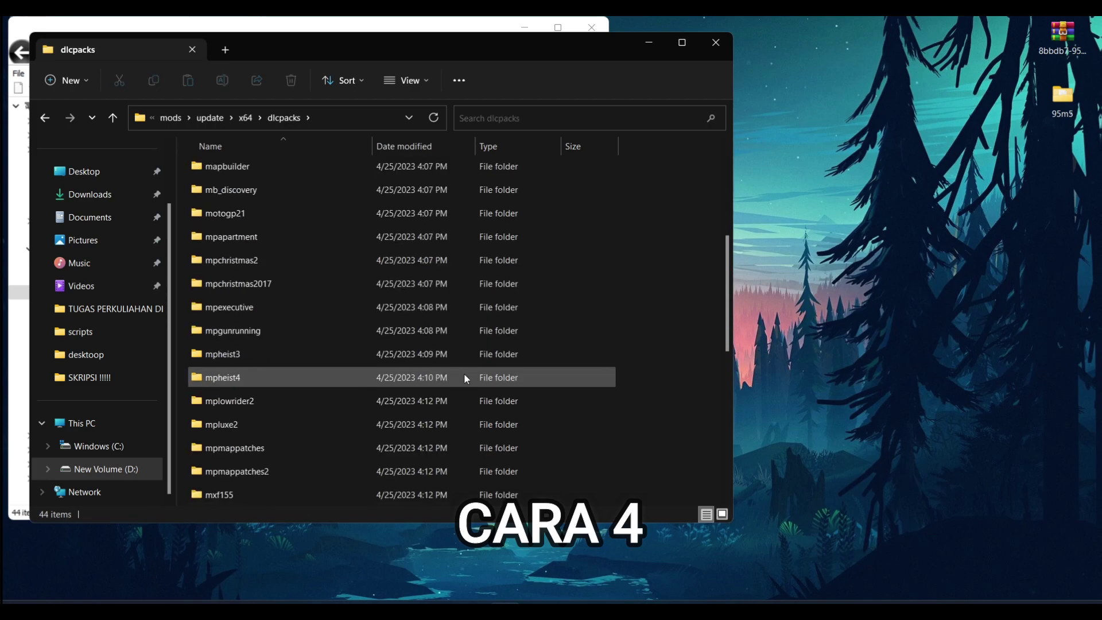
scroll(470, 374, up, 4)
drag(1061, 105, 942, 216)
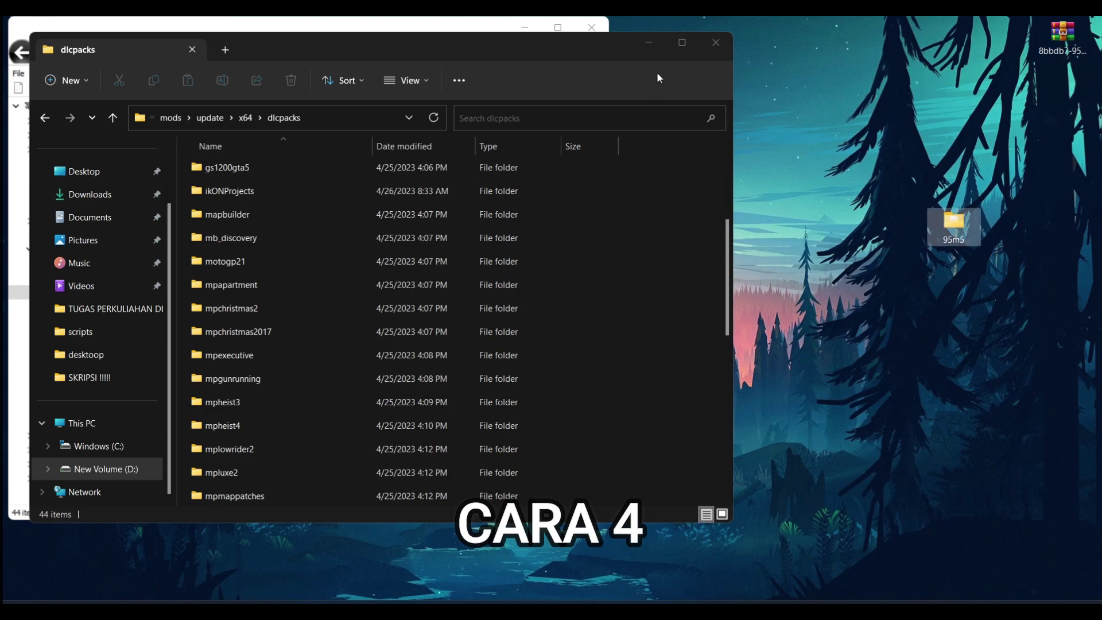
click(649, 42)
Look through the mods/update/x64/dlcpacks folder list in OpenIV for the 95m5 folder.
scroll(409, 302, up, 5)
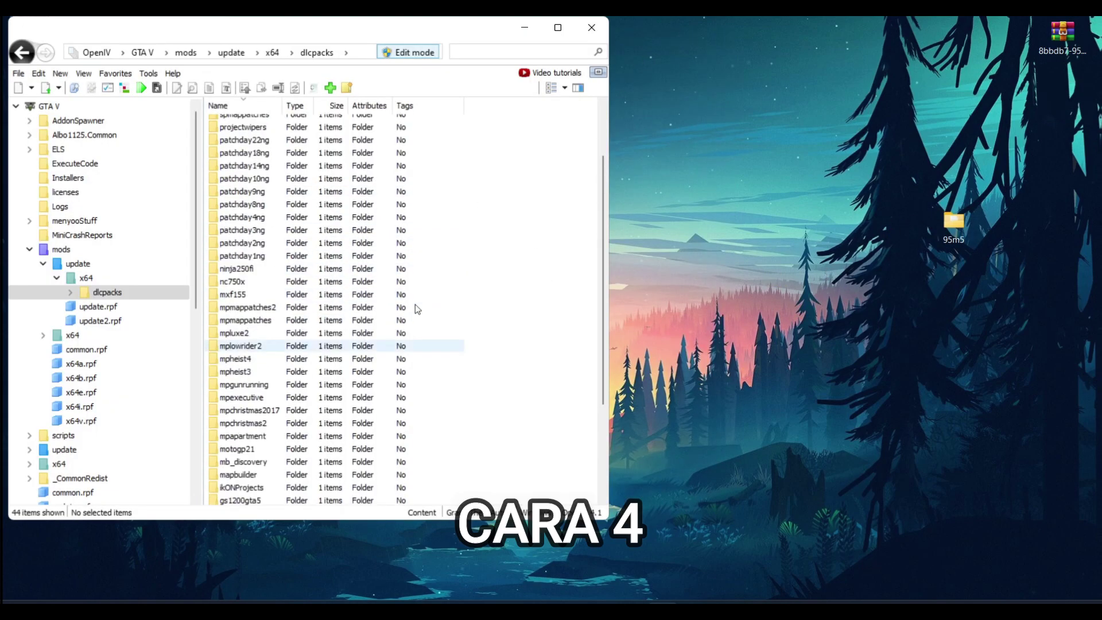
scroll(413, 333, down, 5)
scroll(403, 360, up, 5)
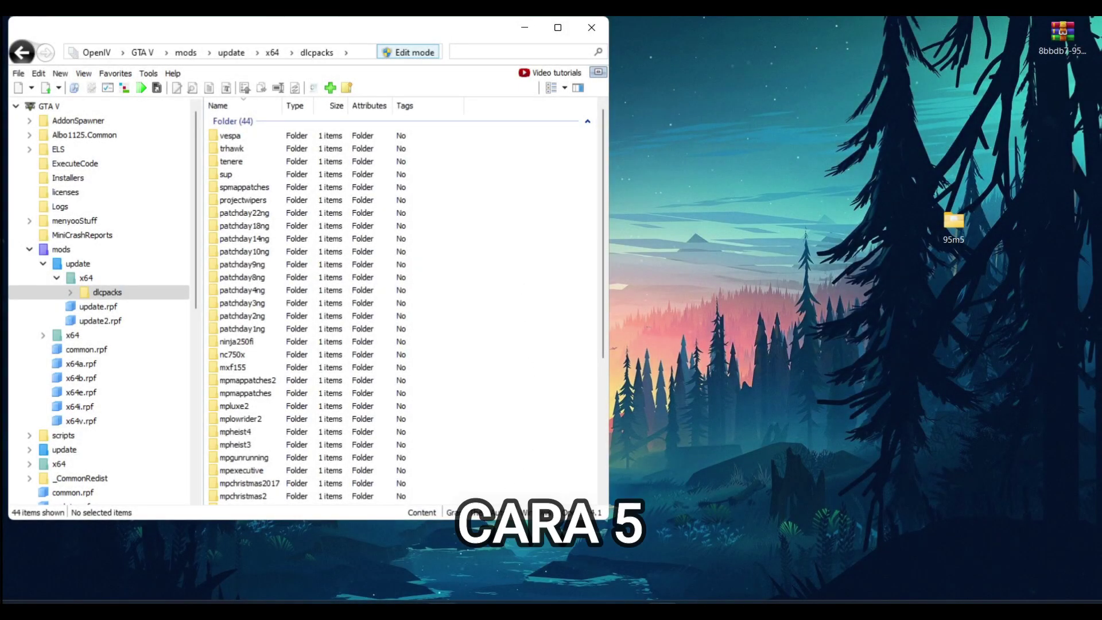
Search Windows for Task Manager and open it.
click(462, 603)
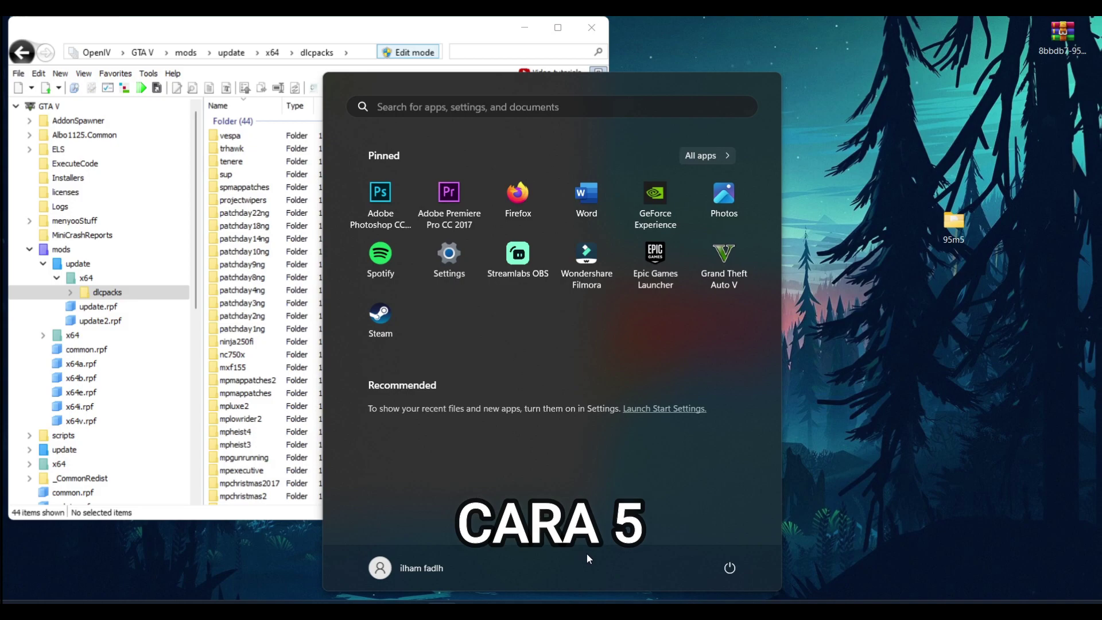
text(ta)
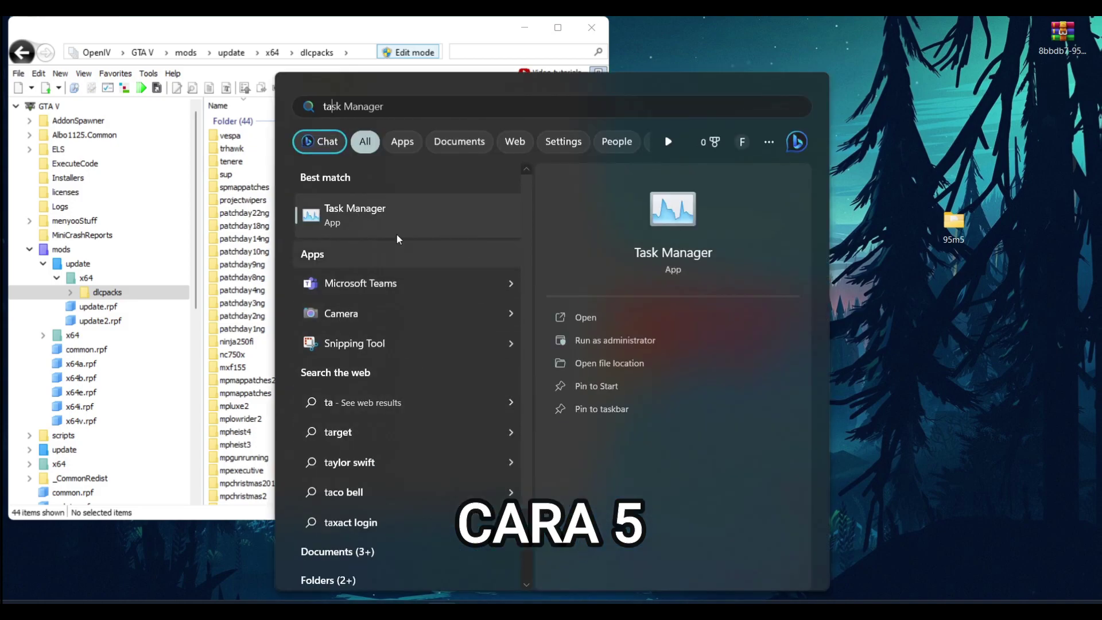
click(374, 212)
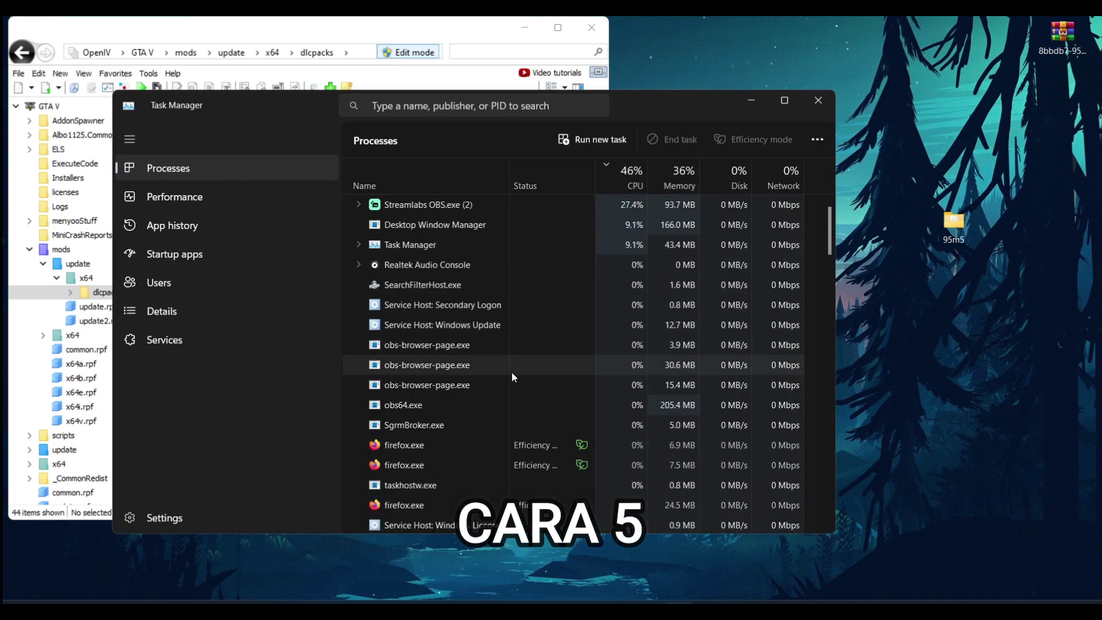
Look through the running processes, select the Service Host: Windows Push process, and close Task Manager without ending it.
scroll(429, 243, down, 5)
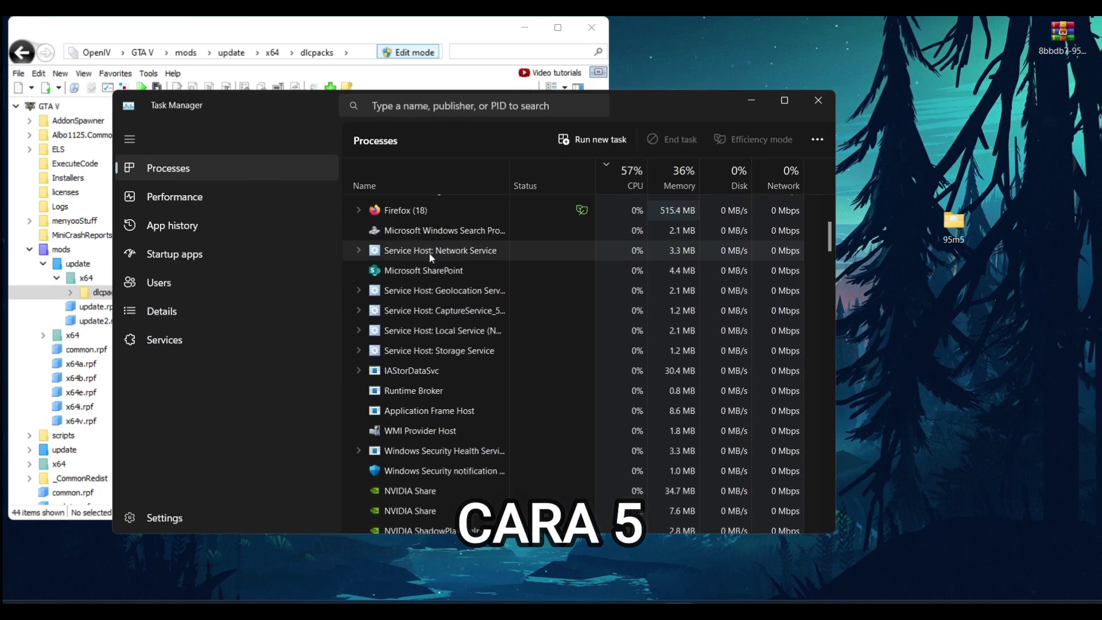
scroll(468, 325, down, 3)
drag(829, 256, 841, 515)
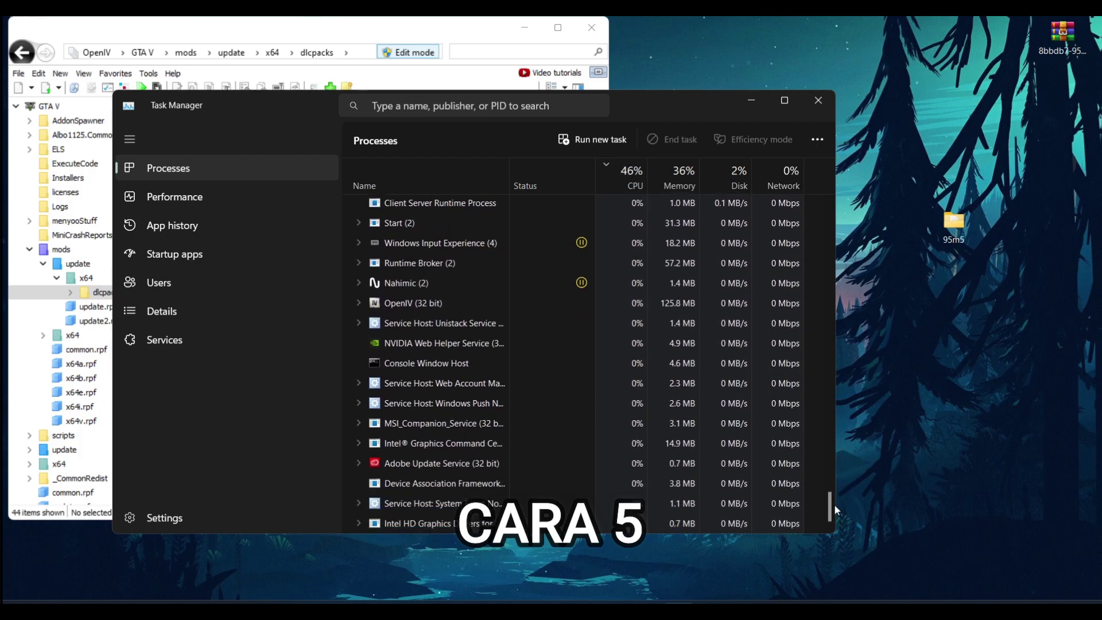
click(418, 404)
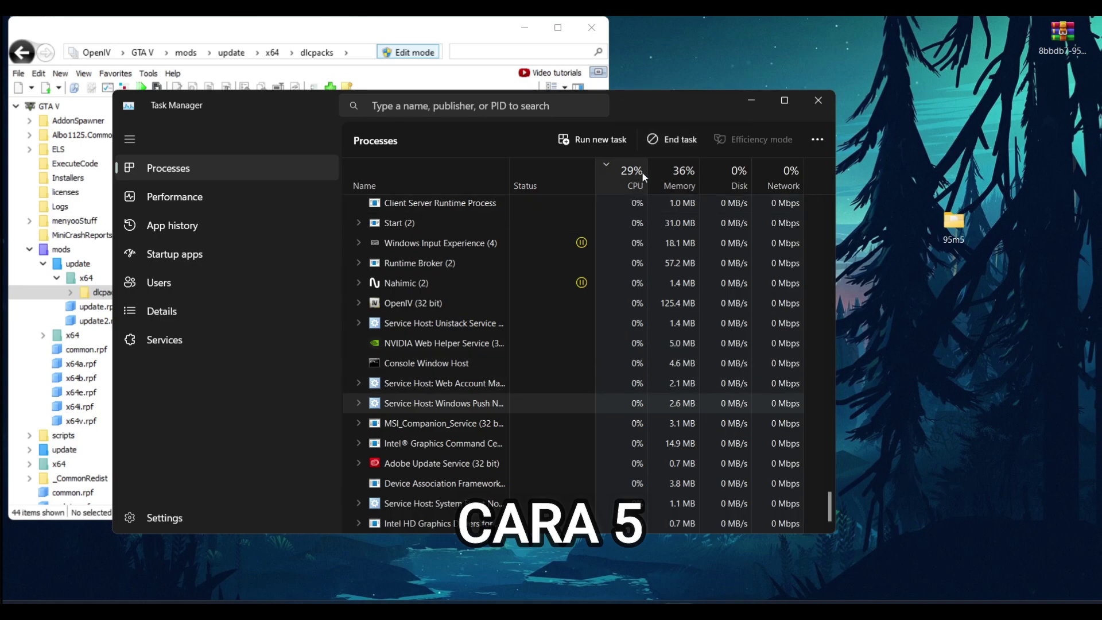
click(817, 101)
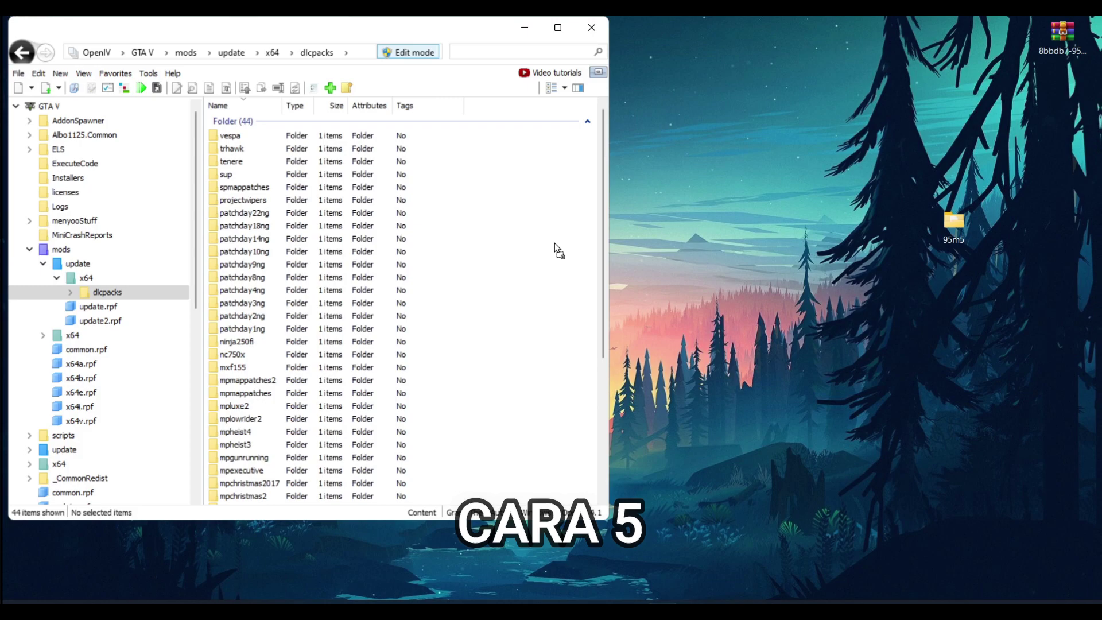
Move the 95m5 folder into line below the zip on the desktop and close OpenIV.
drag(951, 225, 897, 225)
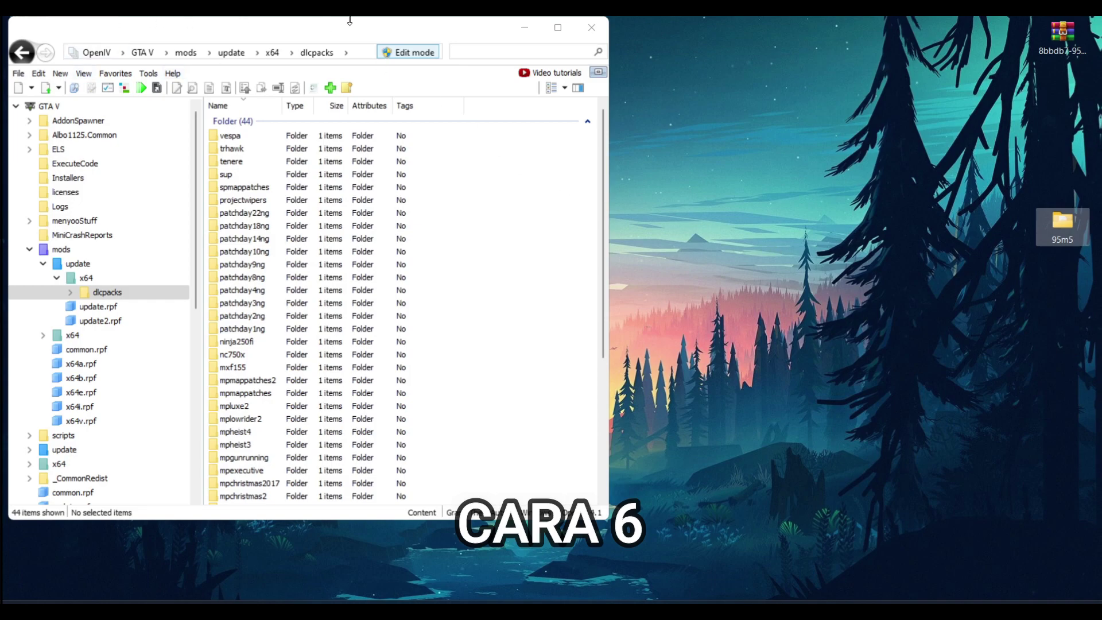
drag(327, 30, 419, 60)
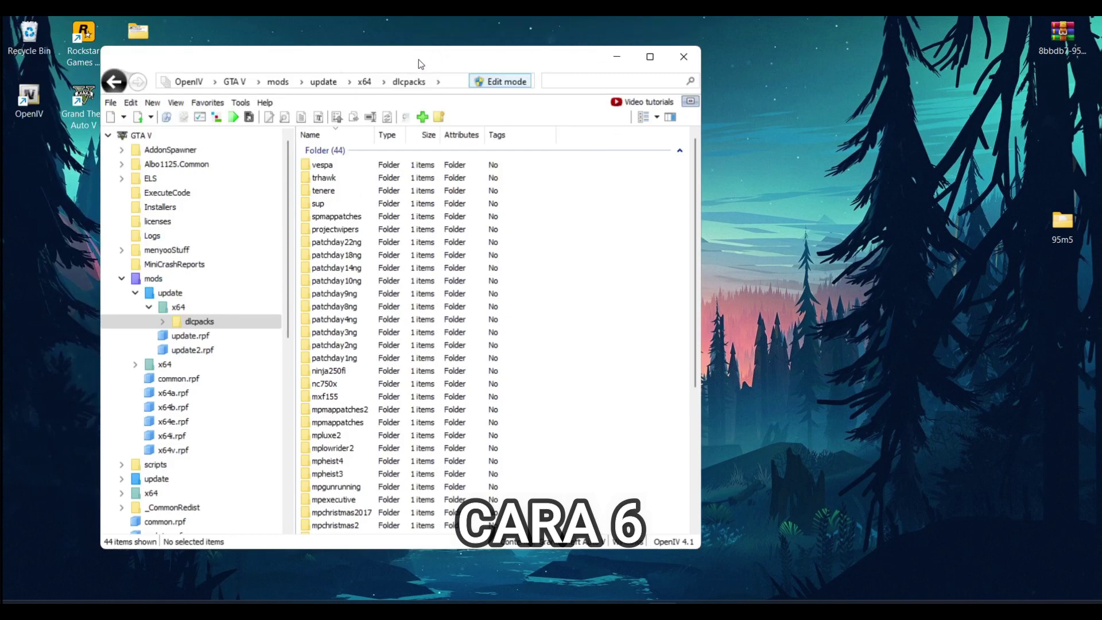
click(684, 57)
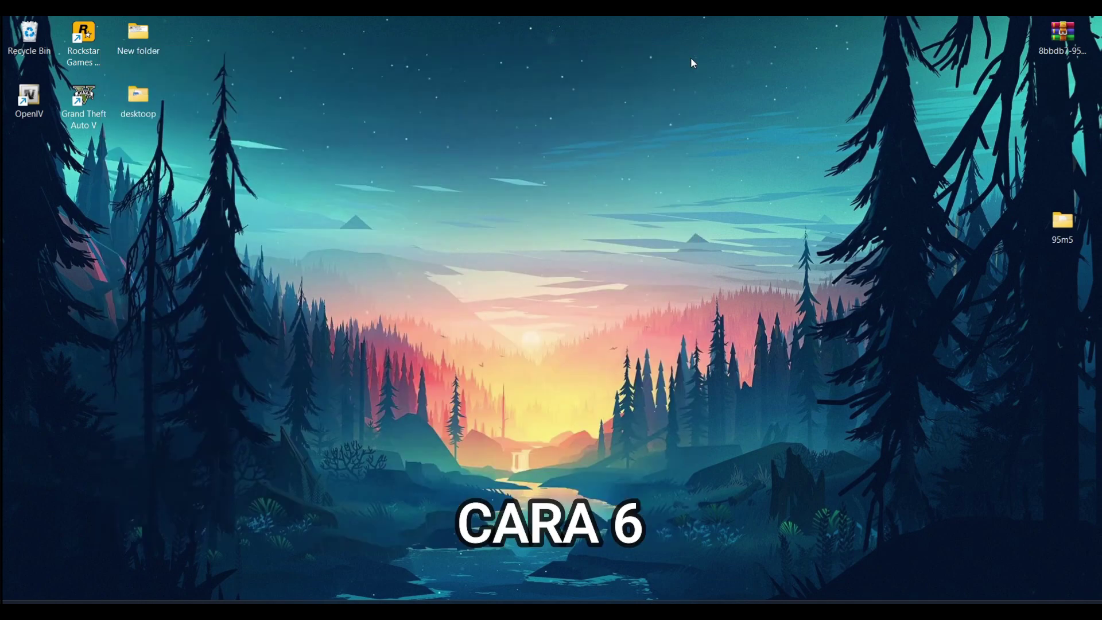